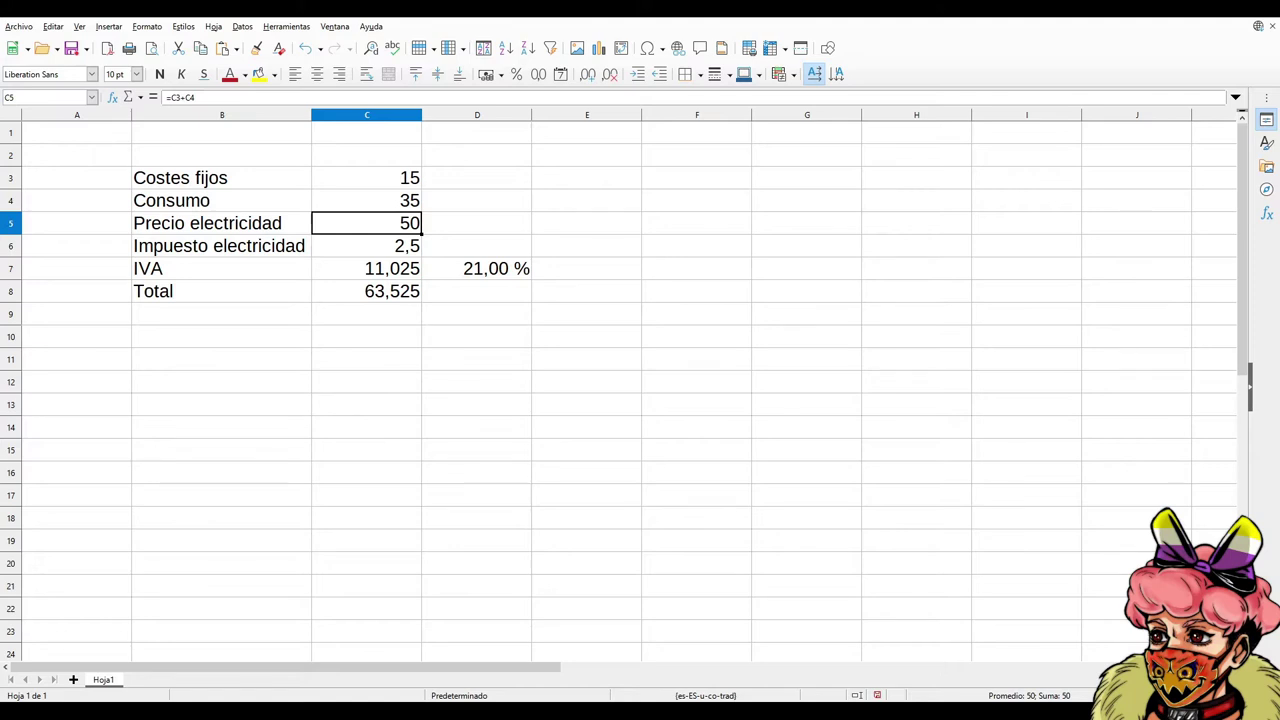
Set both the Costes fijos value in C3 and the Consumo value in C4 to 0
{"action": "left_click", "coordinate": [408, 181]}
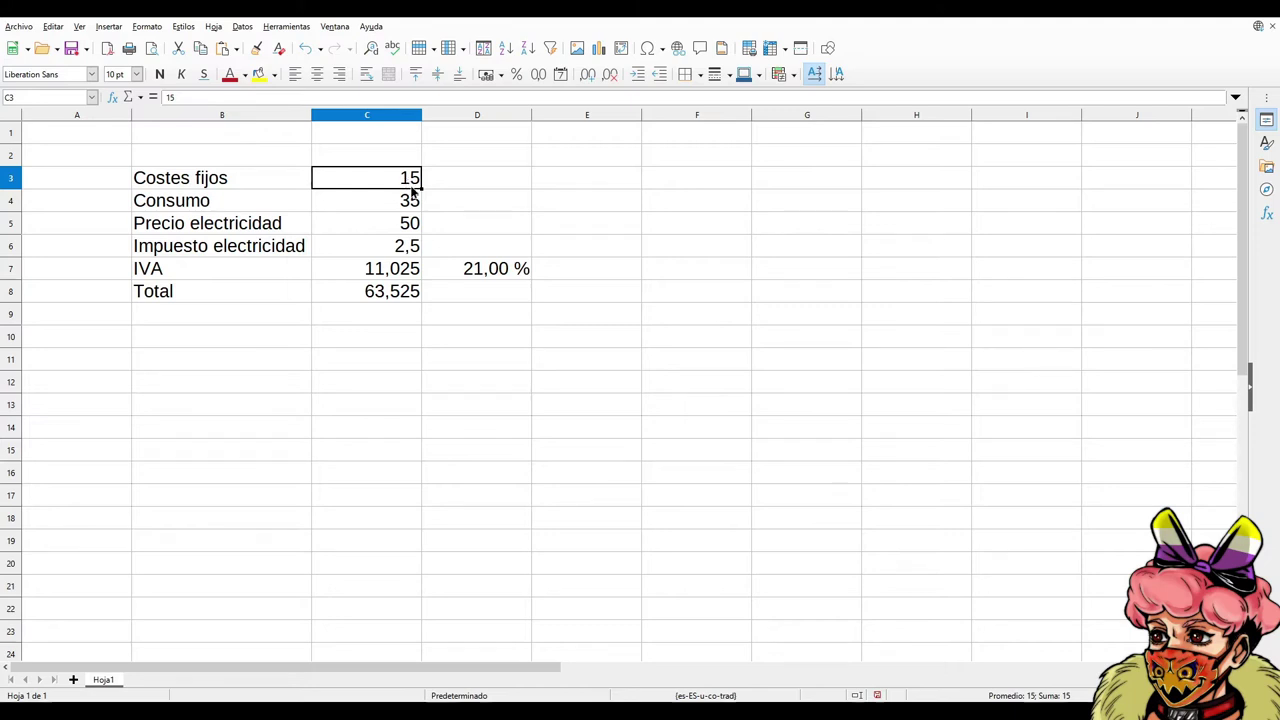
{"action": "type", "text": "0"}
{"action": "key", "text": "Return"}
{"action": "type", "text": "0"}
{"action": "left_click", "coordinate": [500, 207]}
Set Costes fijos in C3 to 15 and Consumo in C4 to 45
{"action": "left_click", "coordinate": [411, 180]}
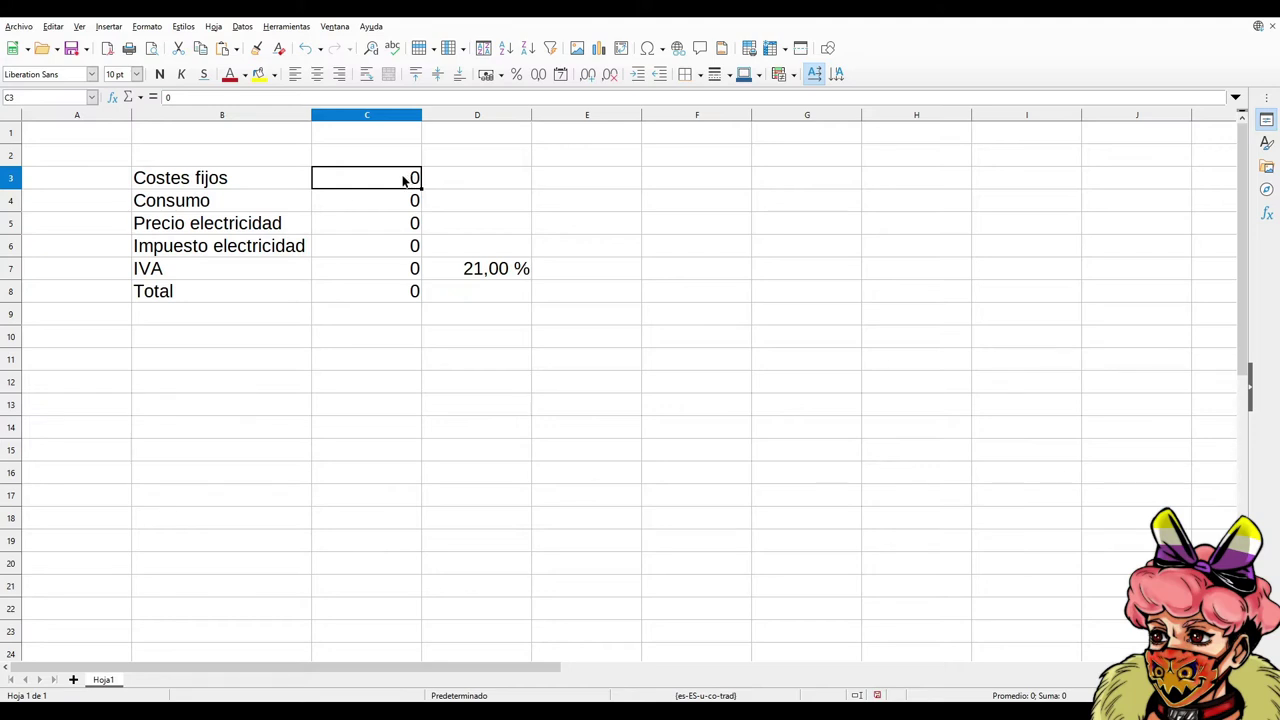
{"action": "type", "text": "15"}
{"action": "key", "text": "Return"}
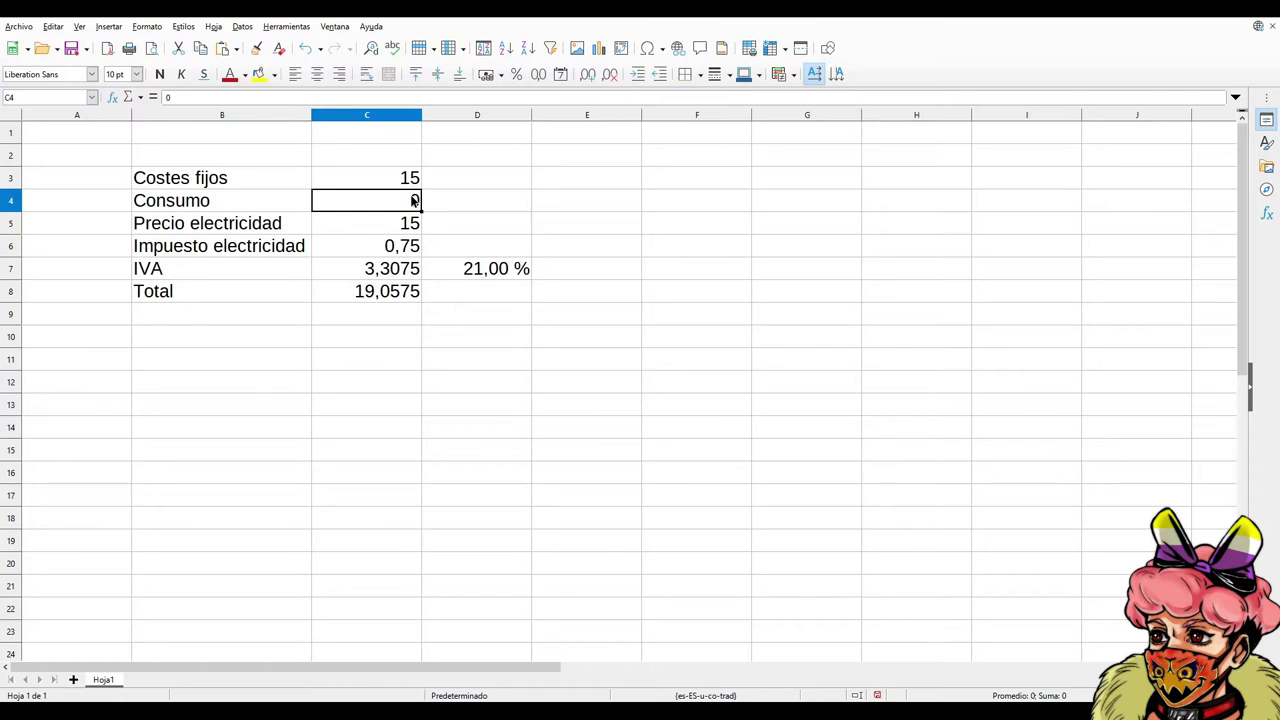
{"action": "type", "text": "45"}
{"action": "key", "text": "Return"}
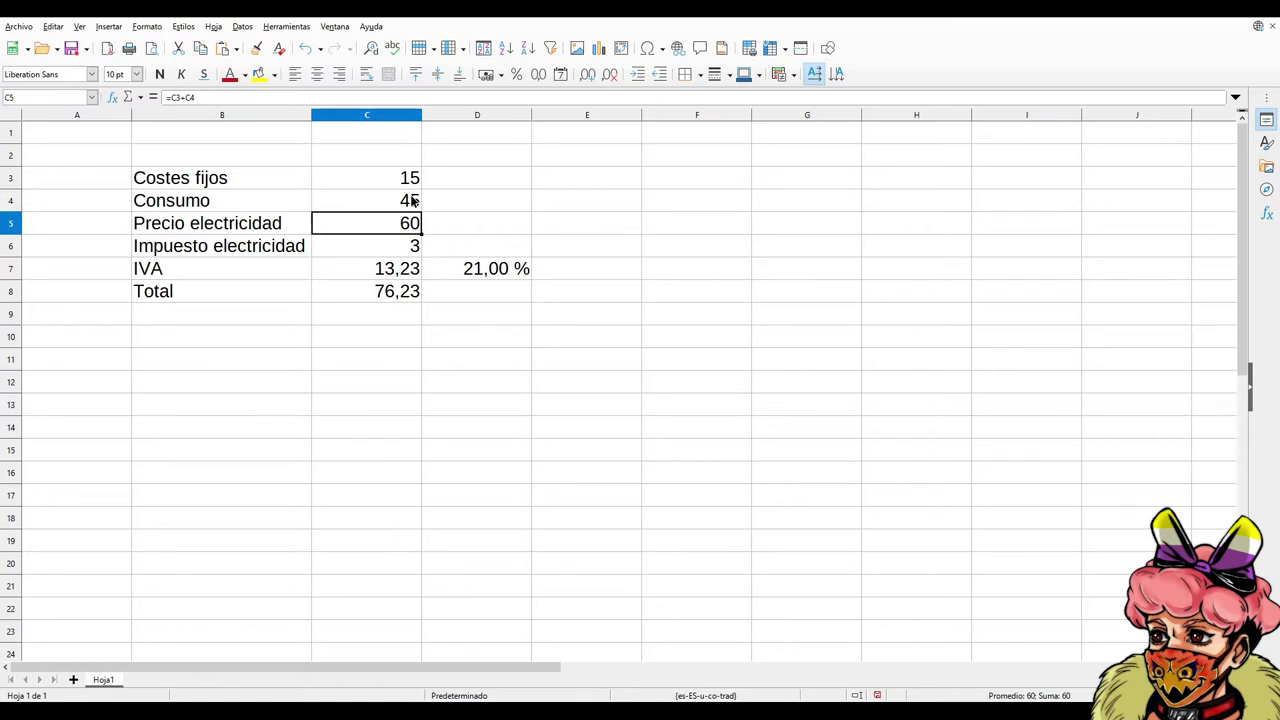
Set Costes fijos in C3 to 25 and Consumo in C4 to 75
{"action": "left_click", "coordinate": [402, 181]}
{"action": "key", "text": "shift+Right"}
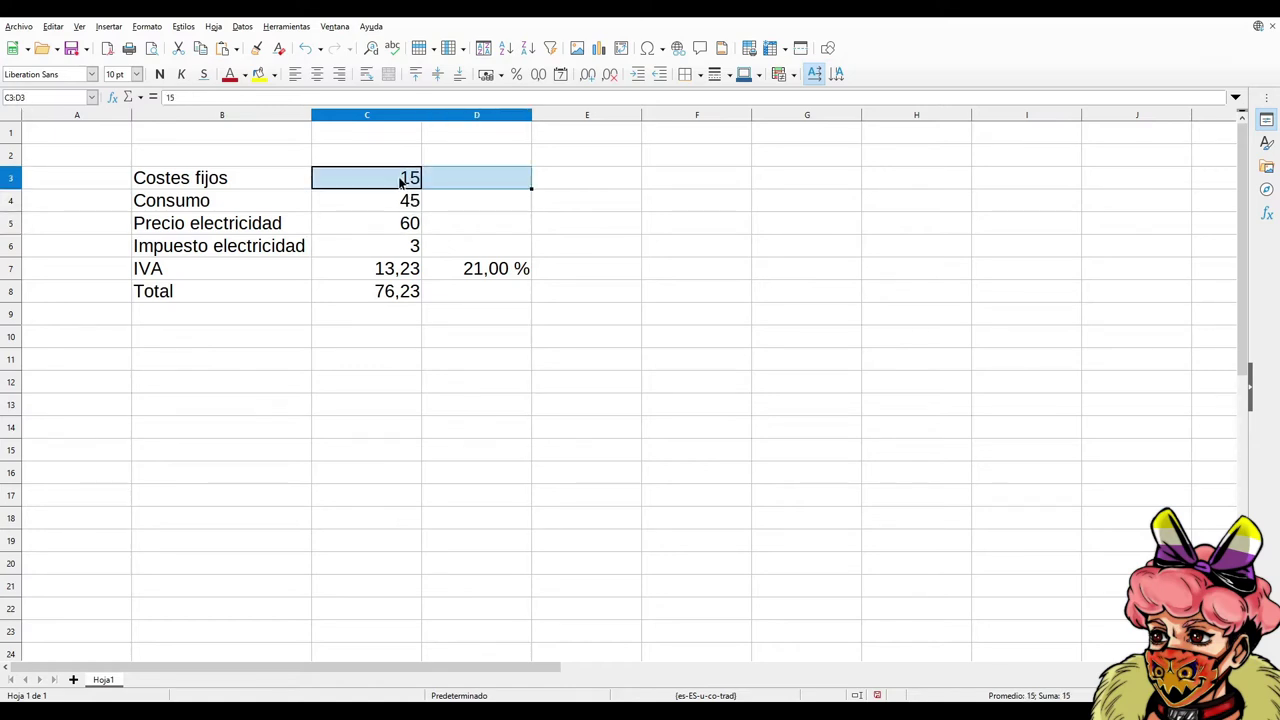
{"action": "key", "text": "shift+Left"}
{"action": "type", "text": "25"}
{"action": "key", "text": "Return"}
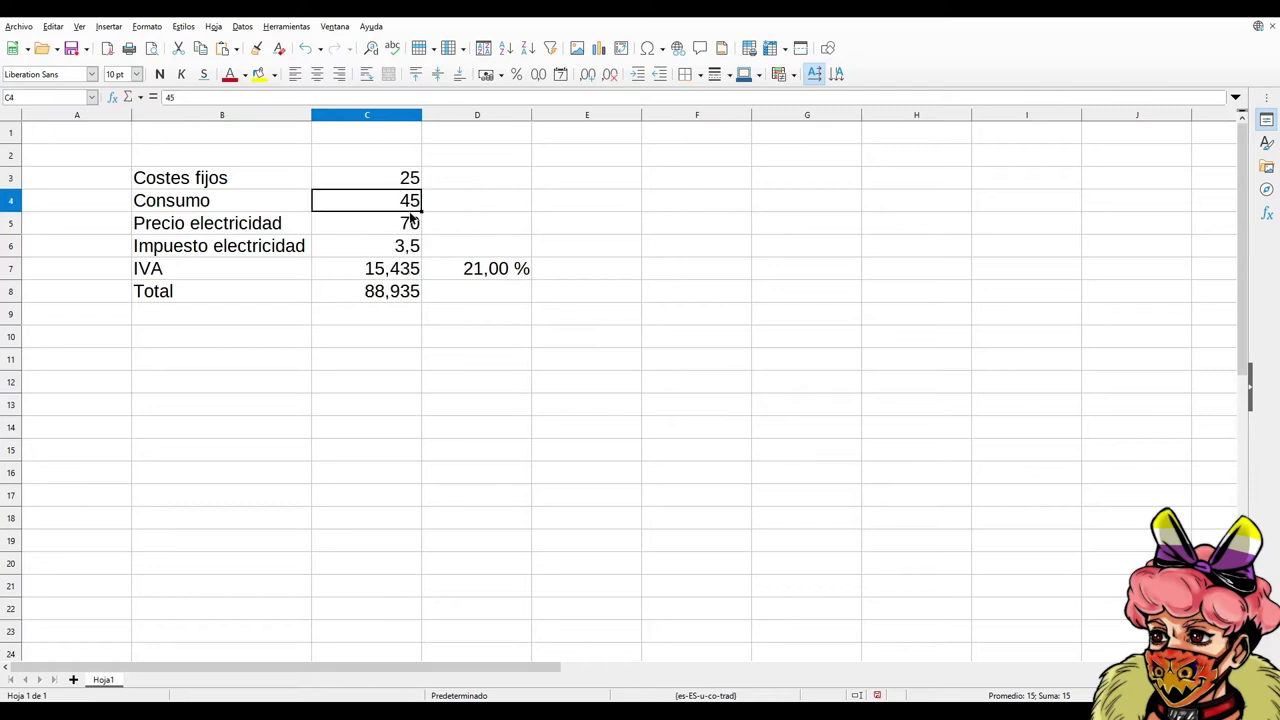
{"action": "type", "text": "75"}
{"action": "key", "text": "Return"}
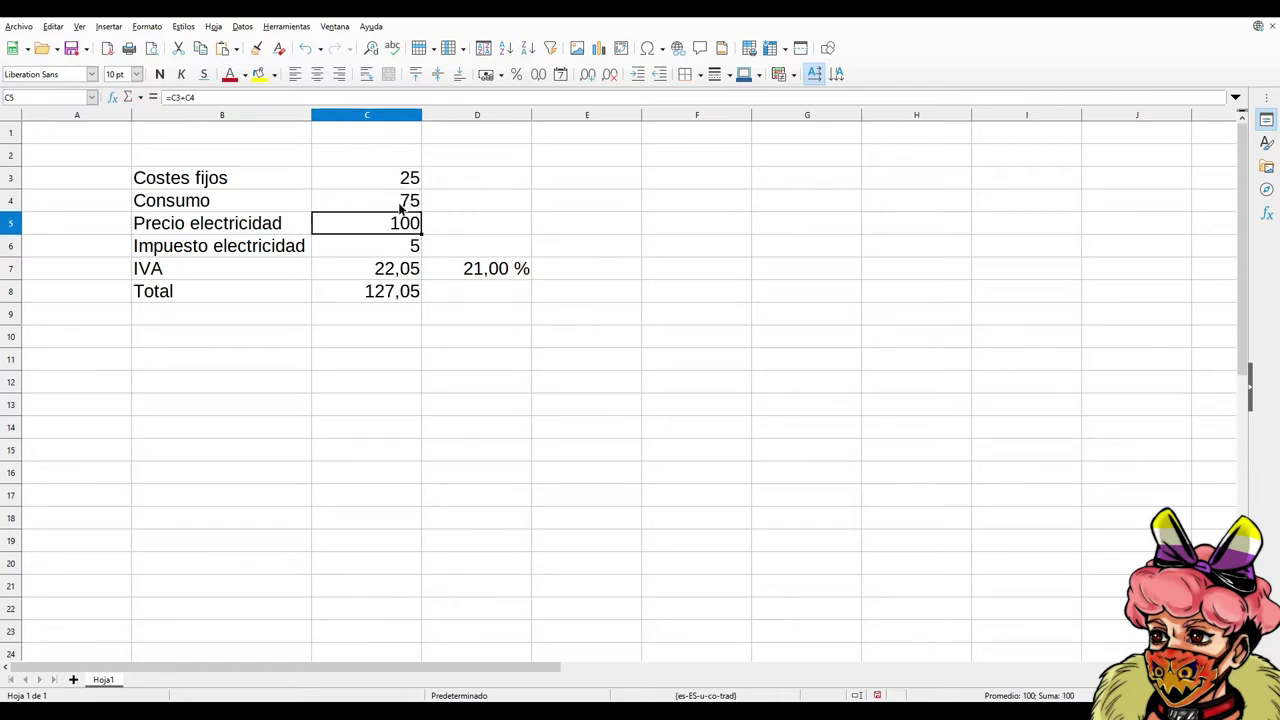
Check the formulas for the electricity tax and IVA, and set the IVA rate in D7 to 10%
{"action": "key", "text": "Down"}
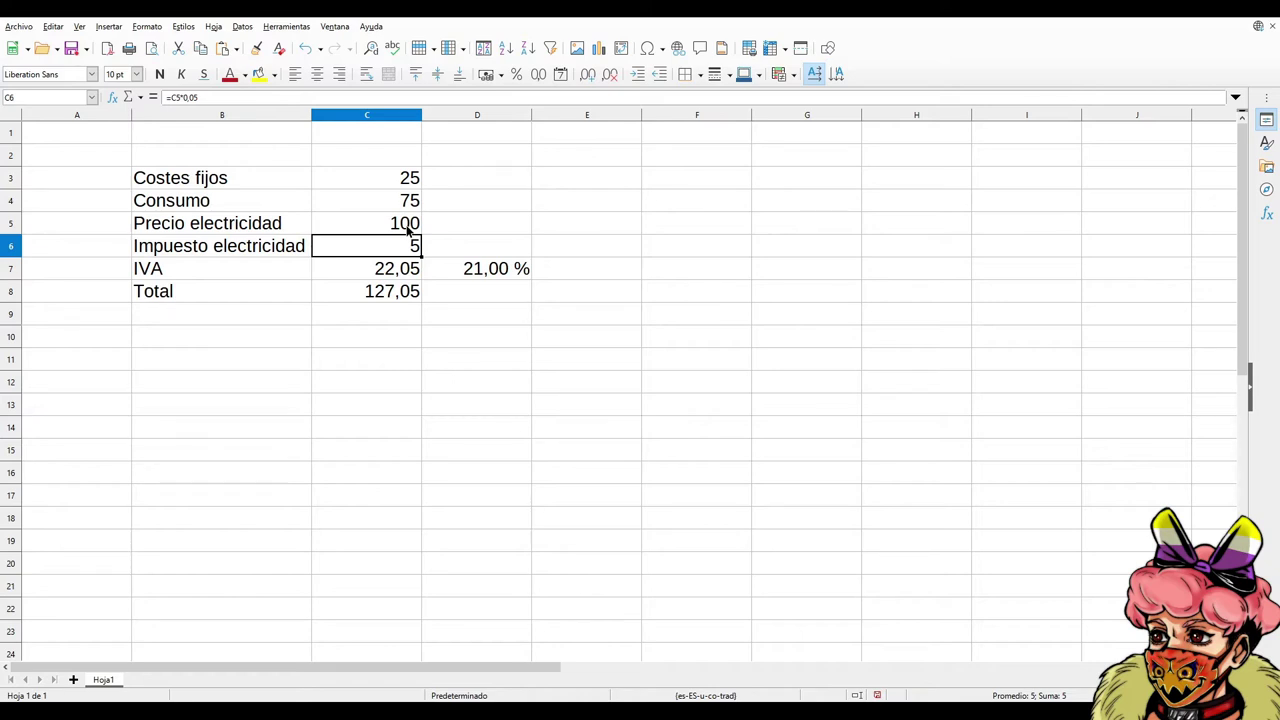
{"action": "left_click", "coordinate": [499, 270]}
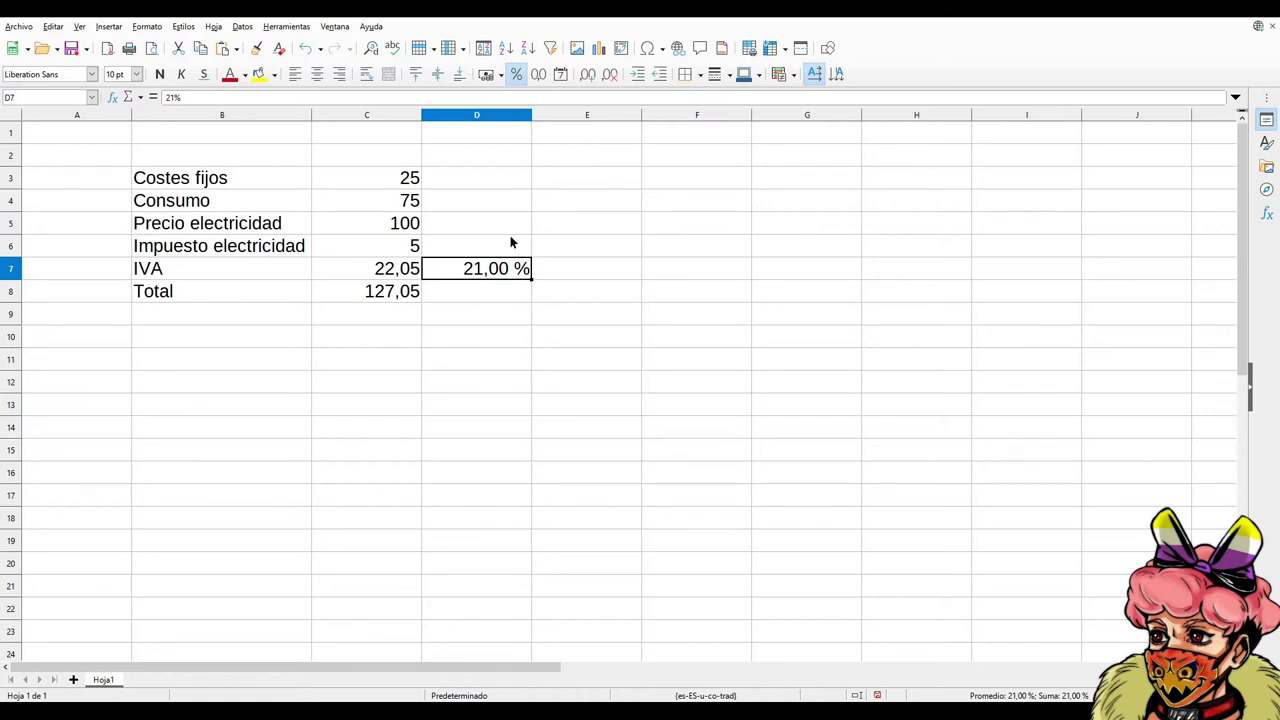
{"action": "left_click", "coordinate": [390, 268]}
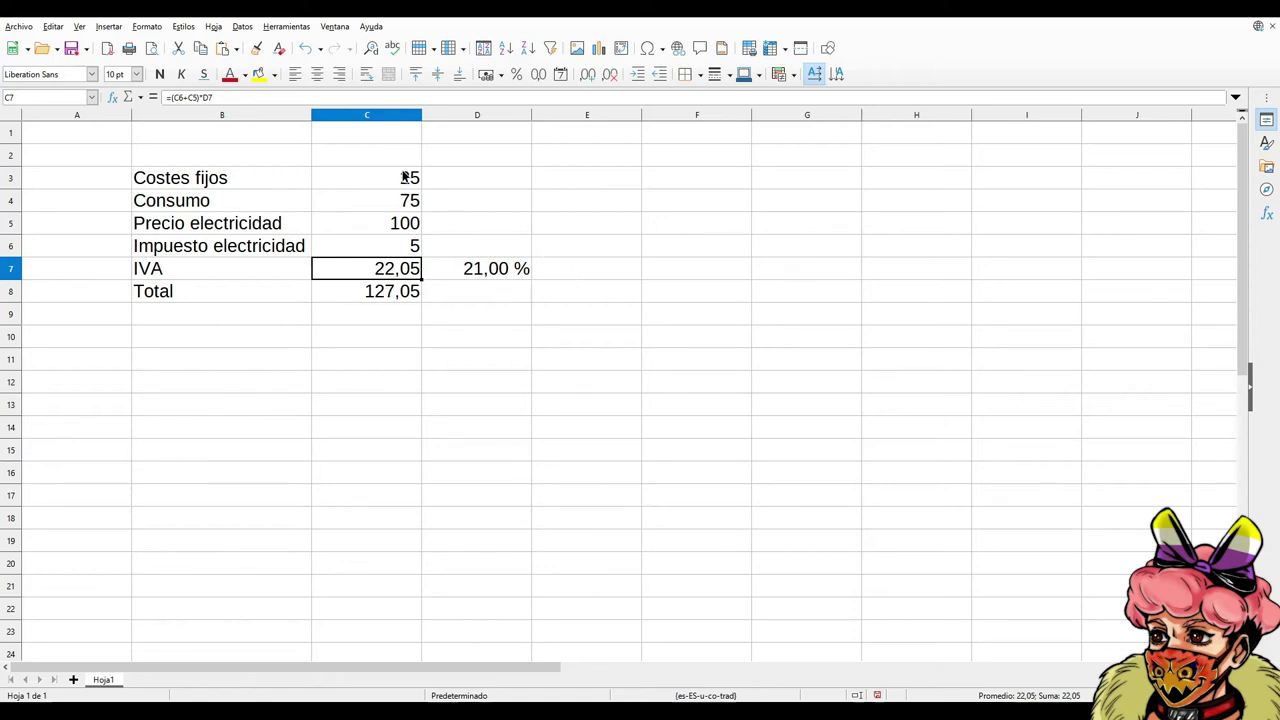
{"action": "left_click", "coordinate": [408, 203]}
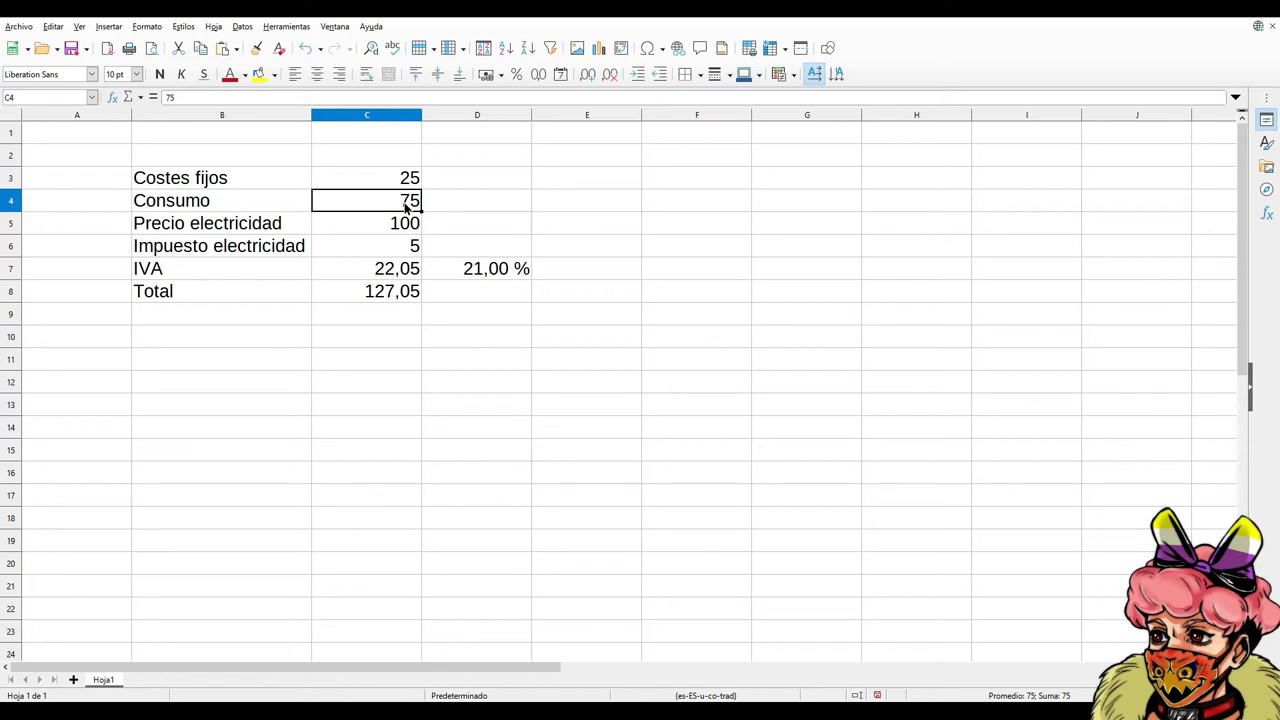
{"action": "left_click", "coordinate": [501, 271]}
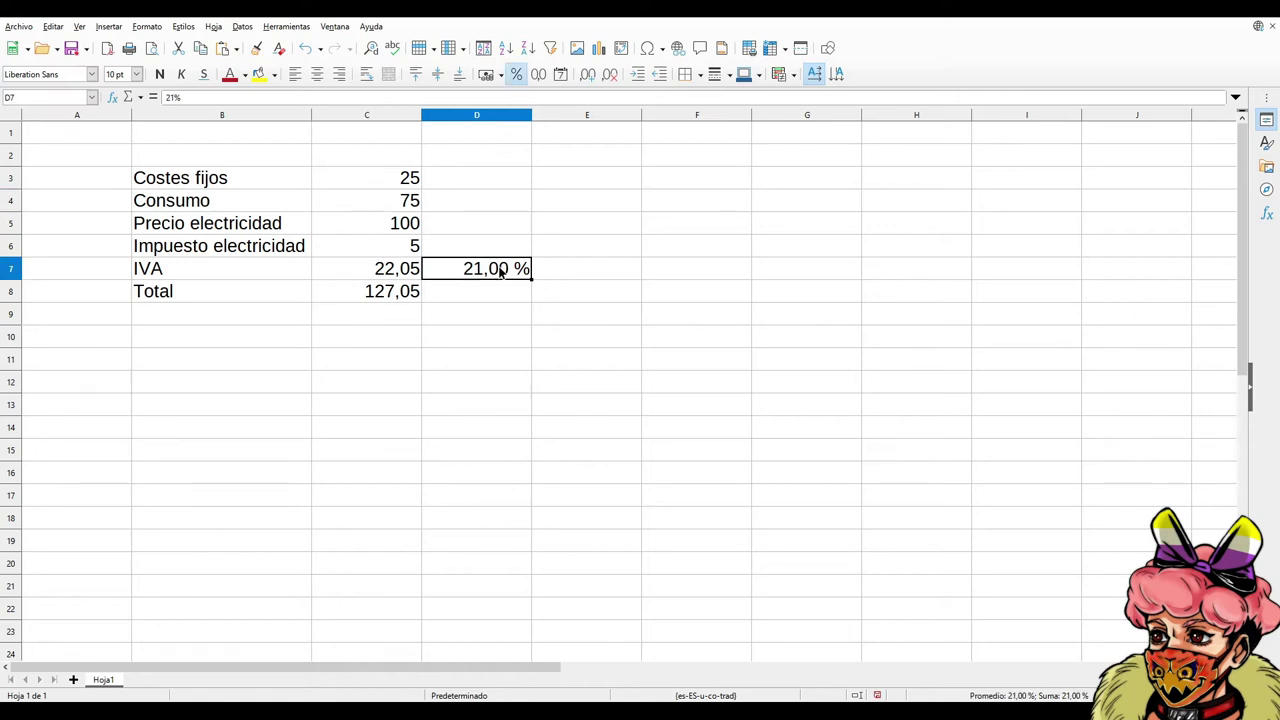
{"action": "type", "text": "10%"}
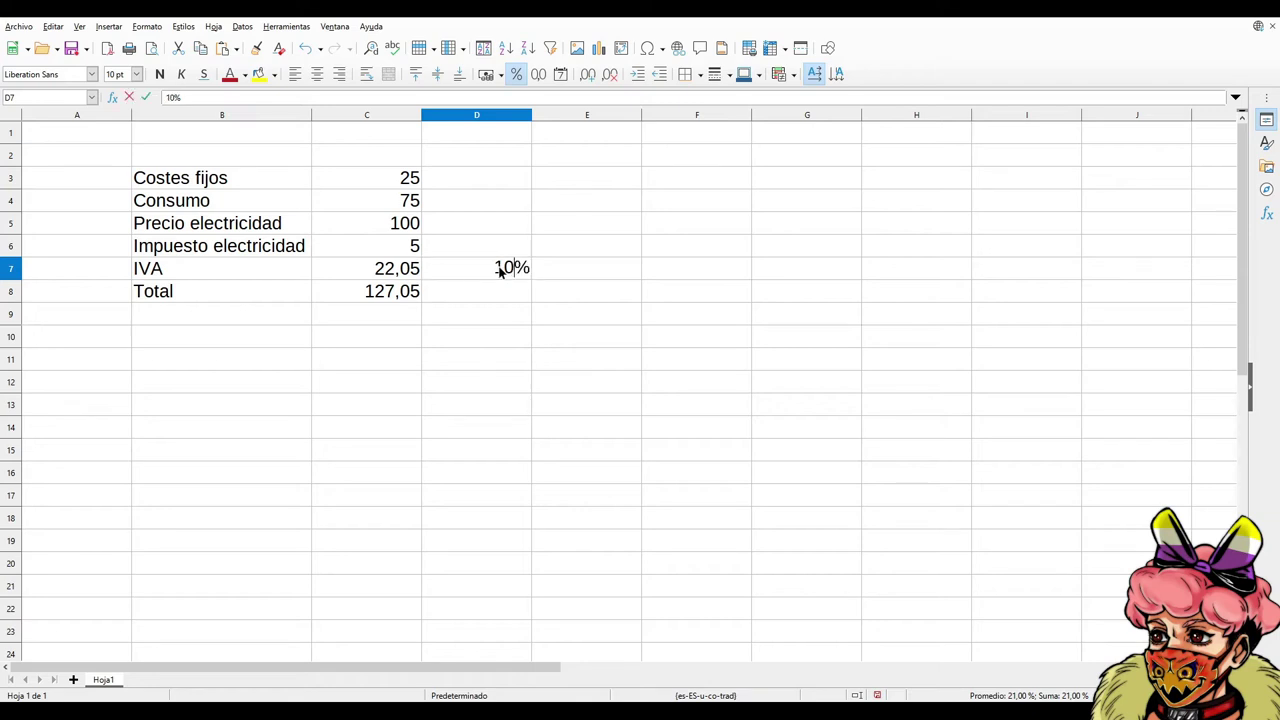
{"action": "key", "text": "Return"}
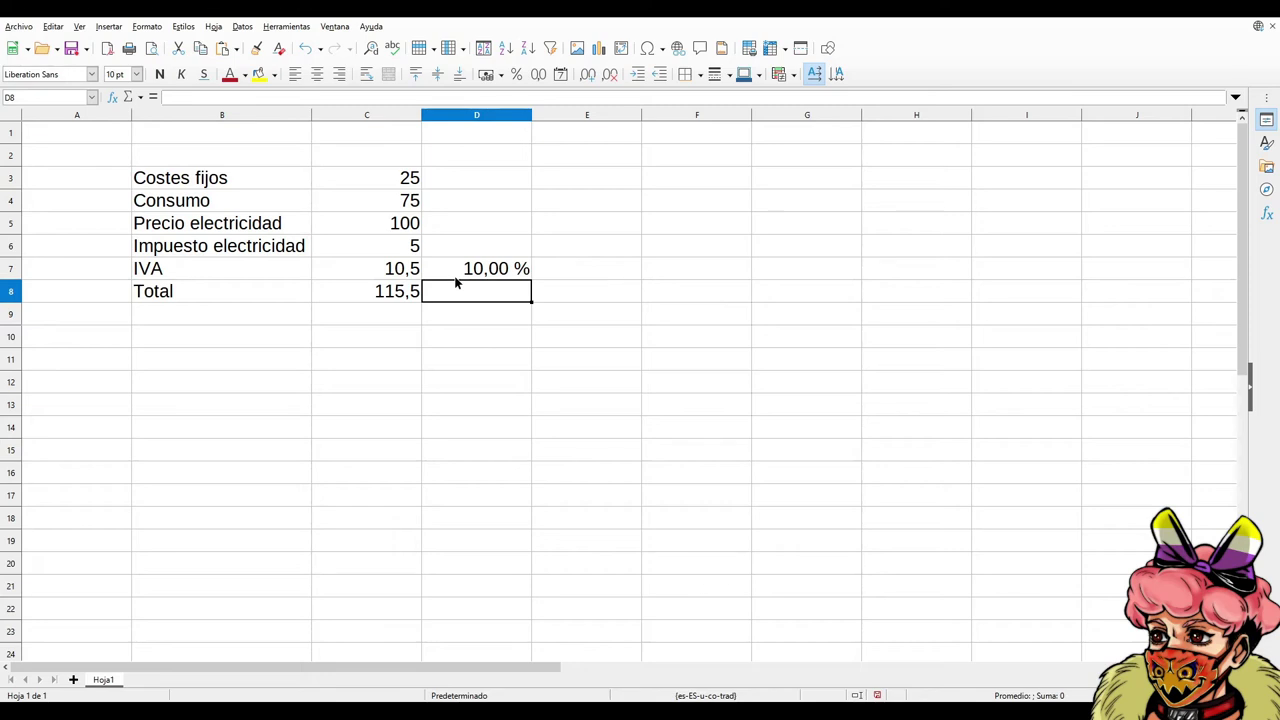
Examine the Costes fijos, Consumo, IVA rate and Total cells, including the formula behind the total
{"action": "left_click", "coordinate": [361, 176]}
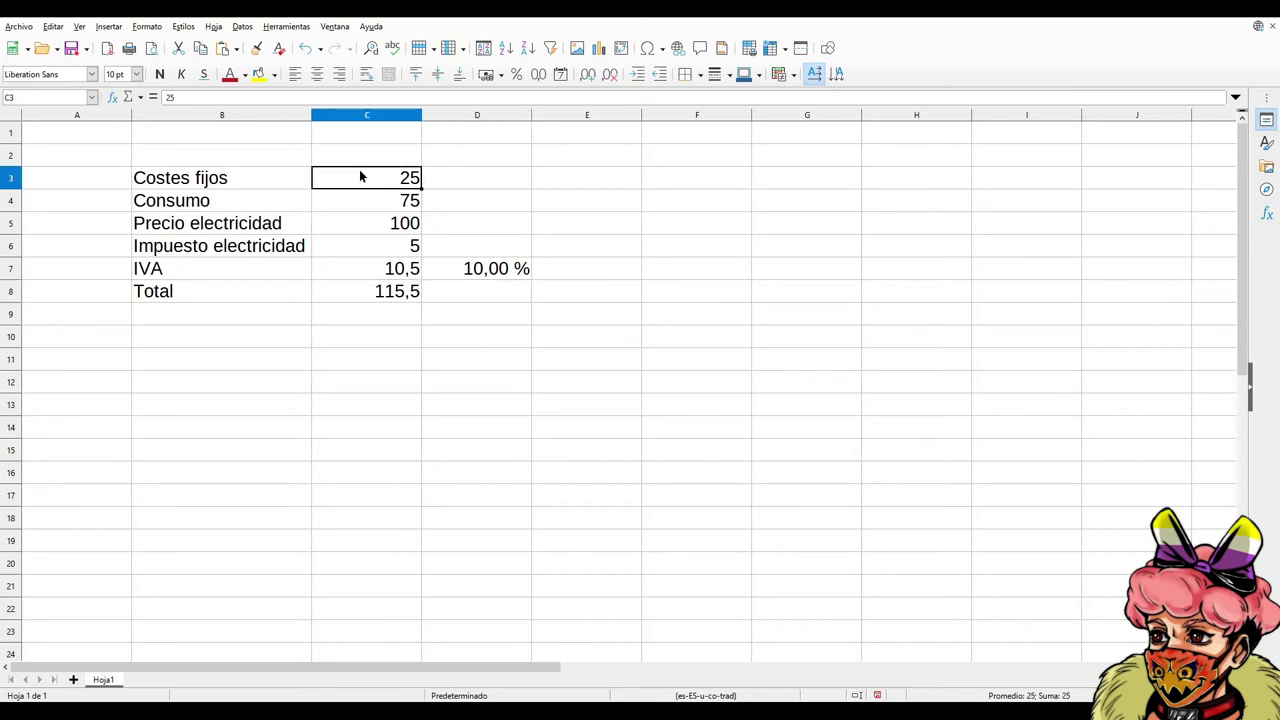
{"action": "key", "text": "Down"}
{"action": "key", "text": "Right"}
{"action": "key", "text": "Left"}
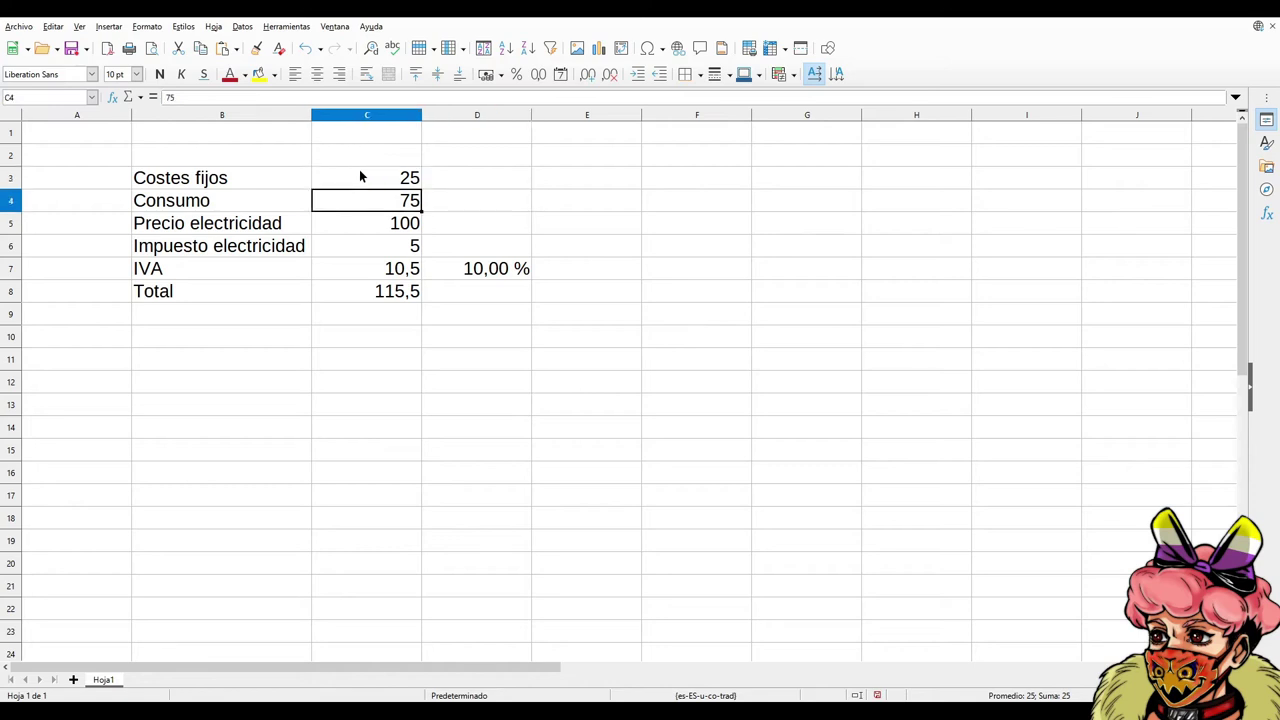
{"action": "key", "text": "Up"}
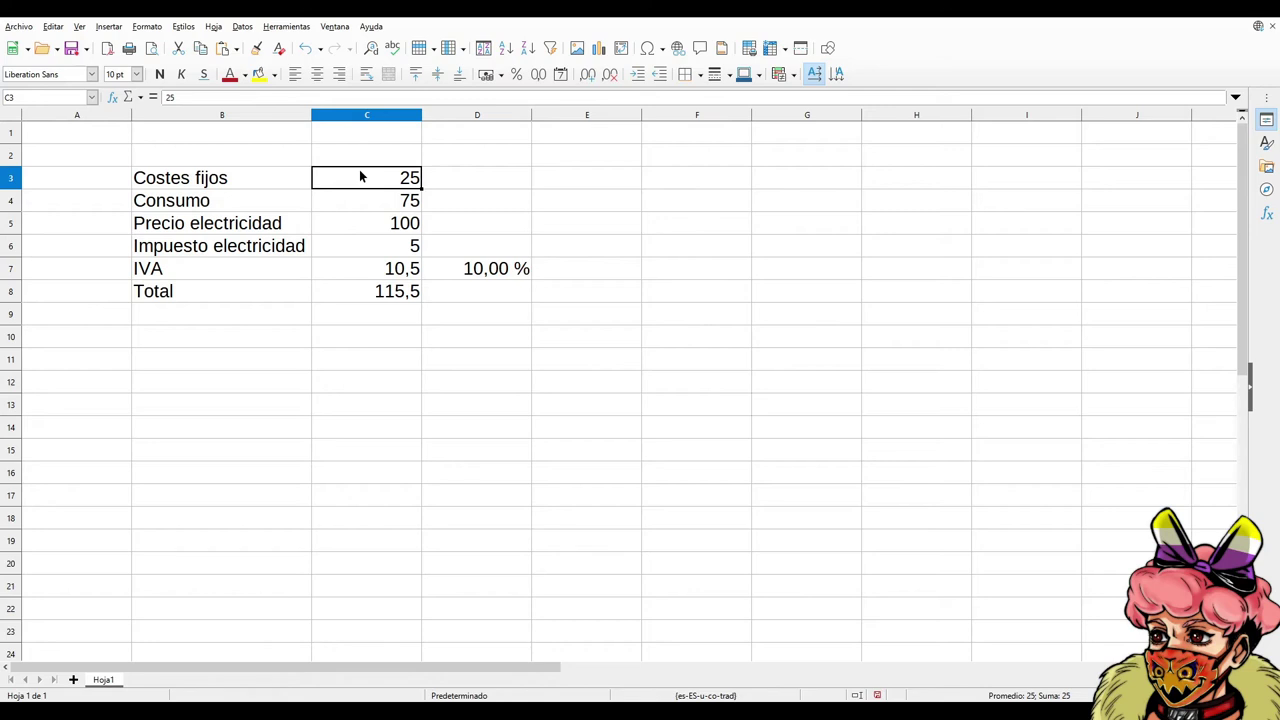
{"action": "left_click", "coordinate": [492, 268]}
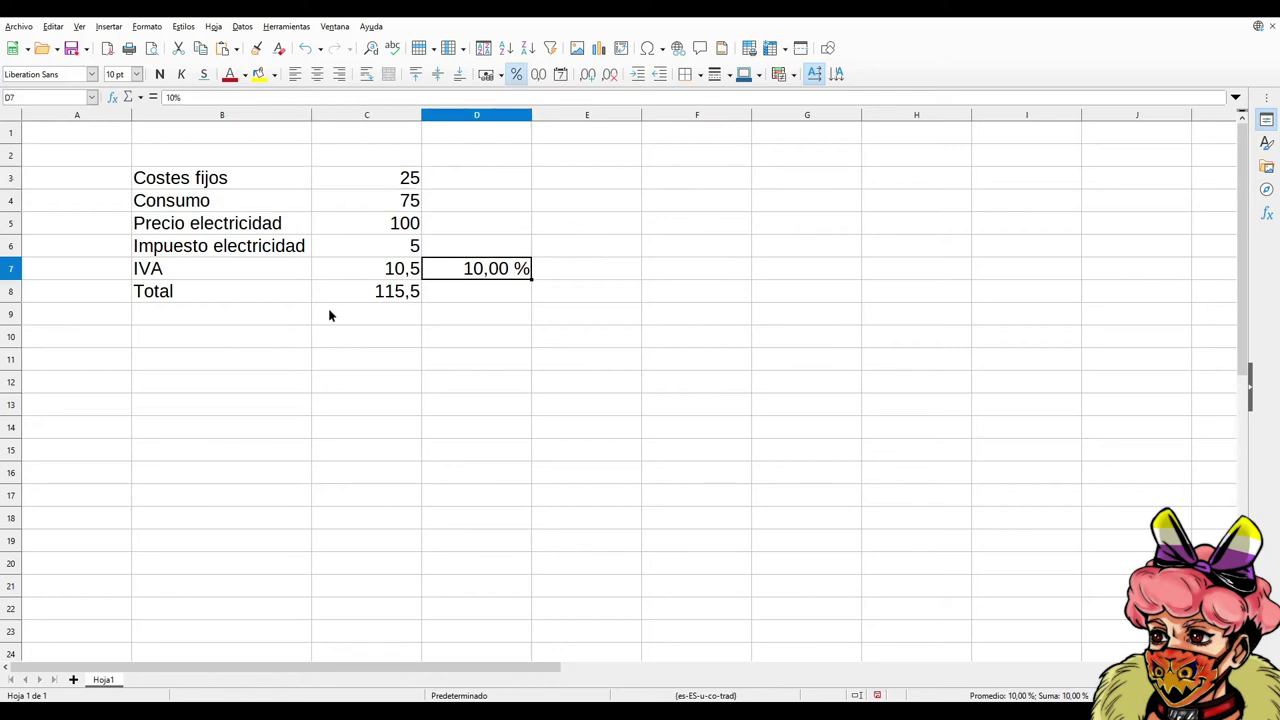
{"action": "left_click", "coordinate": [228, 292]}
{"action": "left_click", "coordinate": [356, 292]}
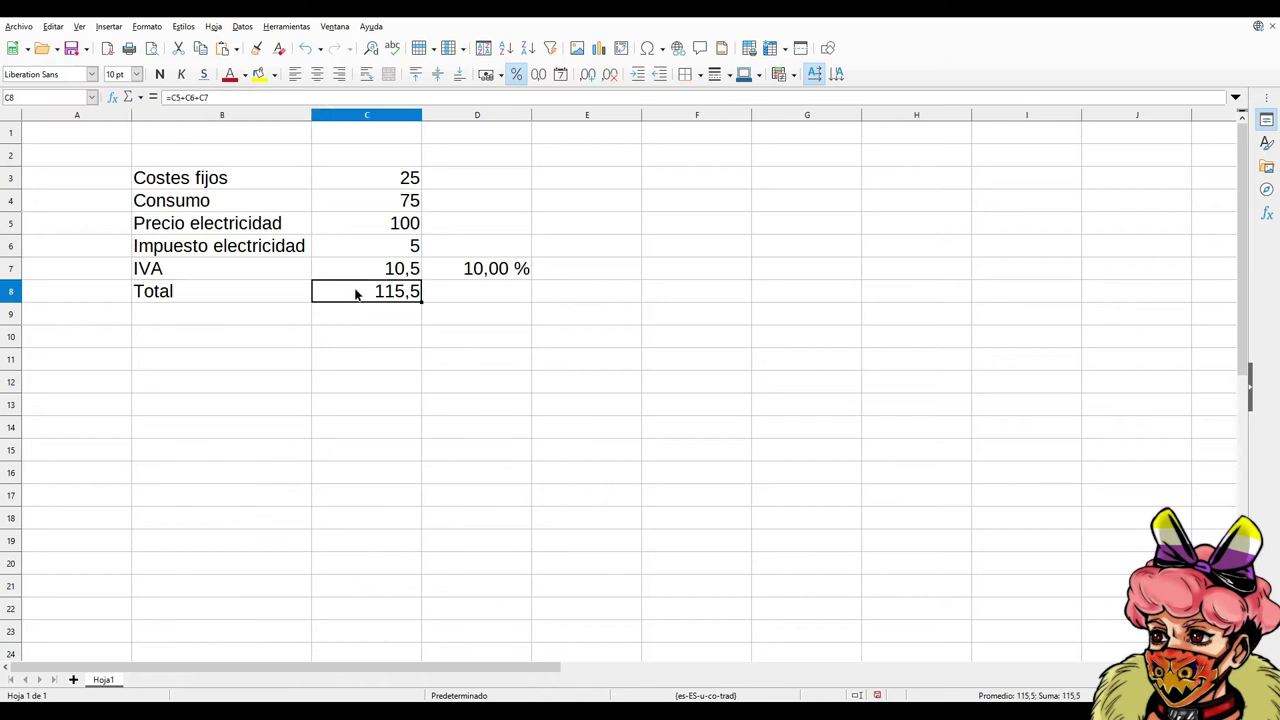
{"action": "key", "text": "Right"}
{"action": "key", "text": "Left"}
{"action": "key", "text": "Left"}
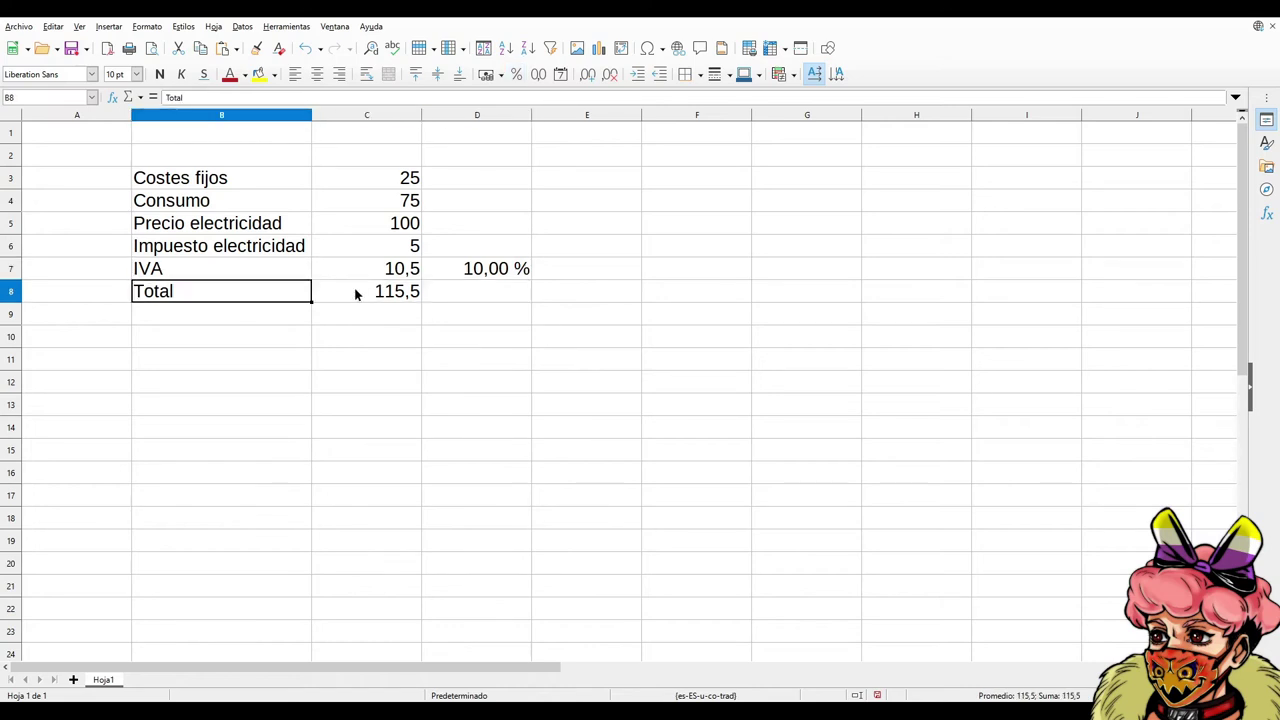
{"action": "key", "text": "Up"}
{"action": "key", "text": "Right"}
{"action": "key", "text": "Right"}
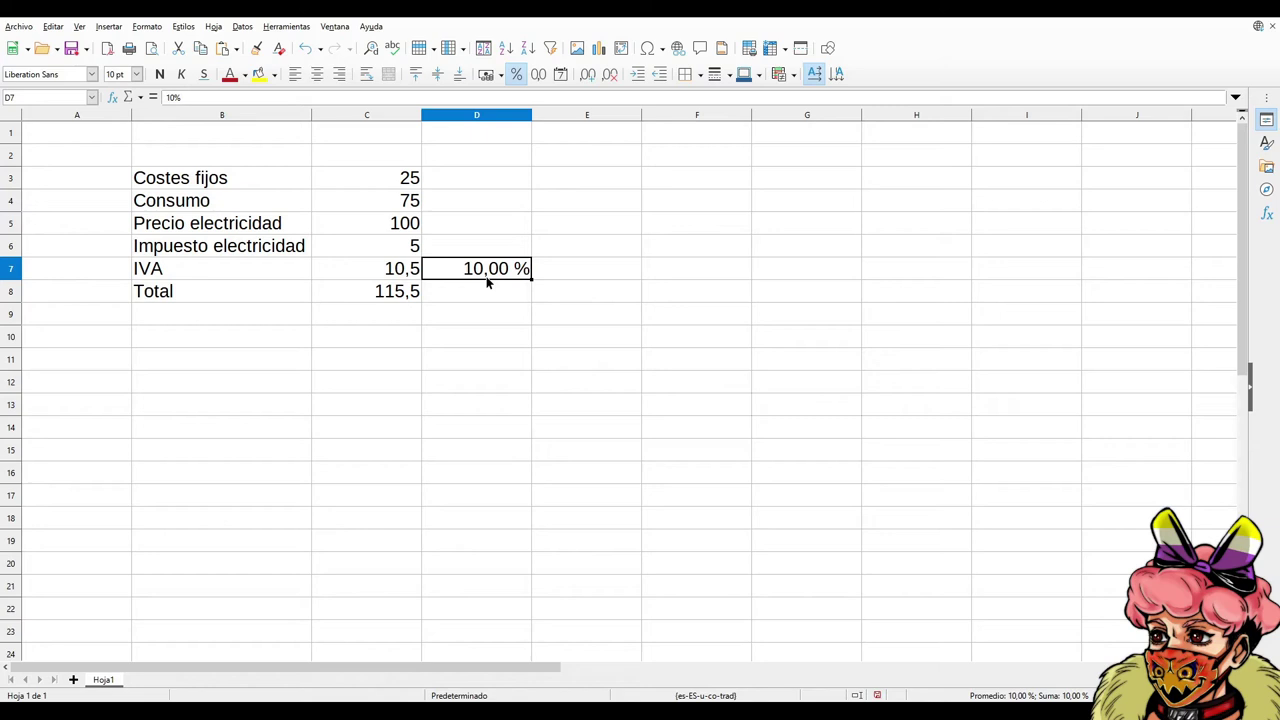
{"action": "left_click", "coordinate": [392, 202]}
{"action": "left_click", "coordinate": [383, 180]}
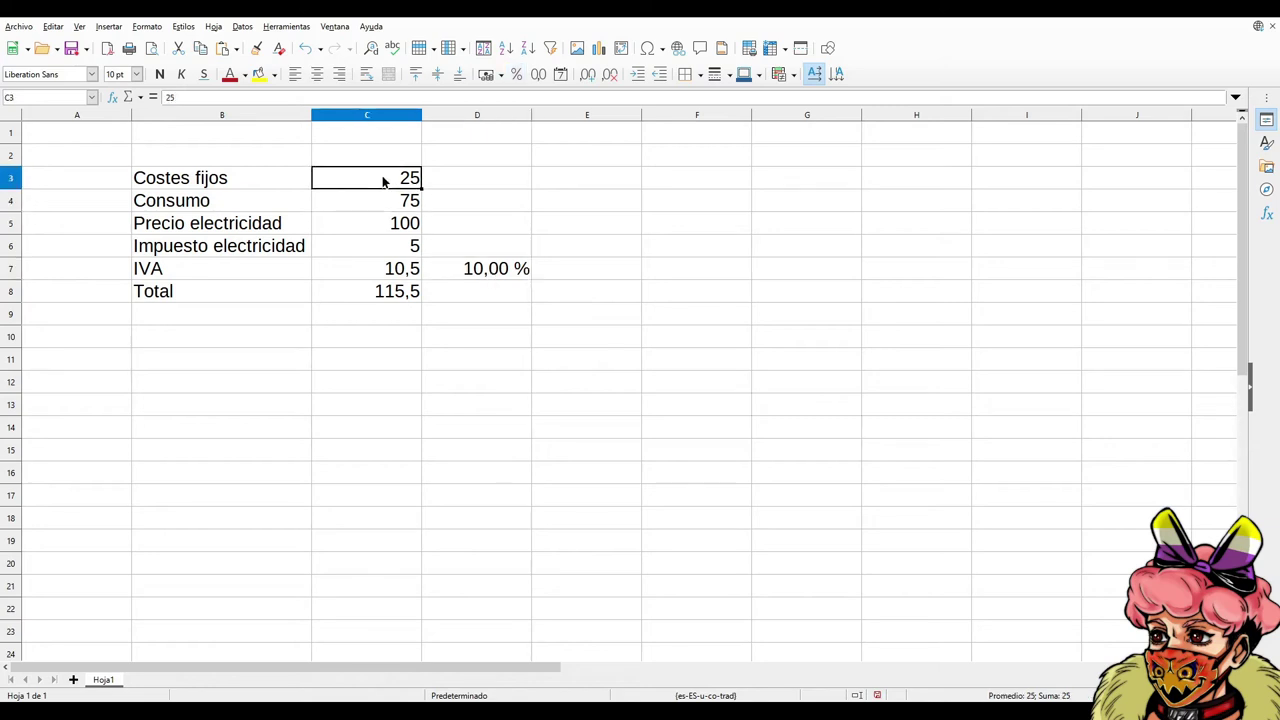
{"action": "left_click", "coordinate": [512, 272]}
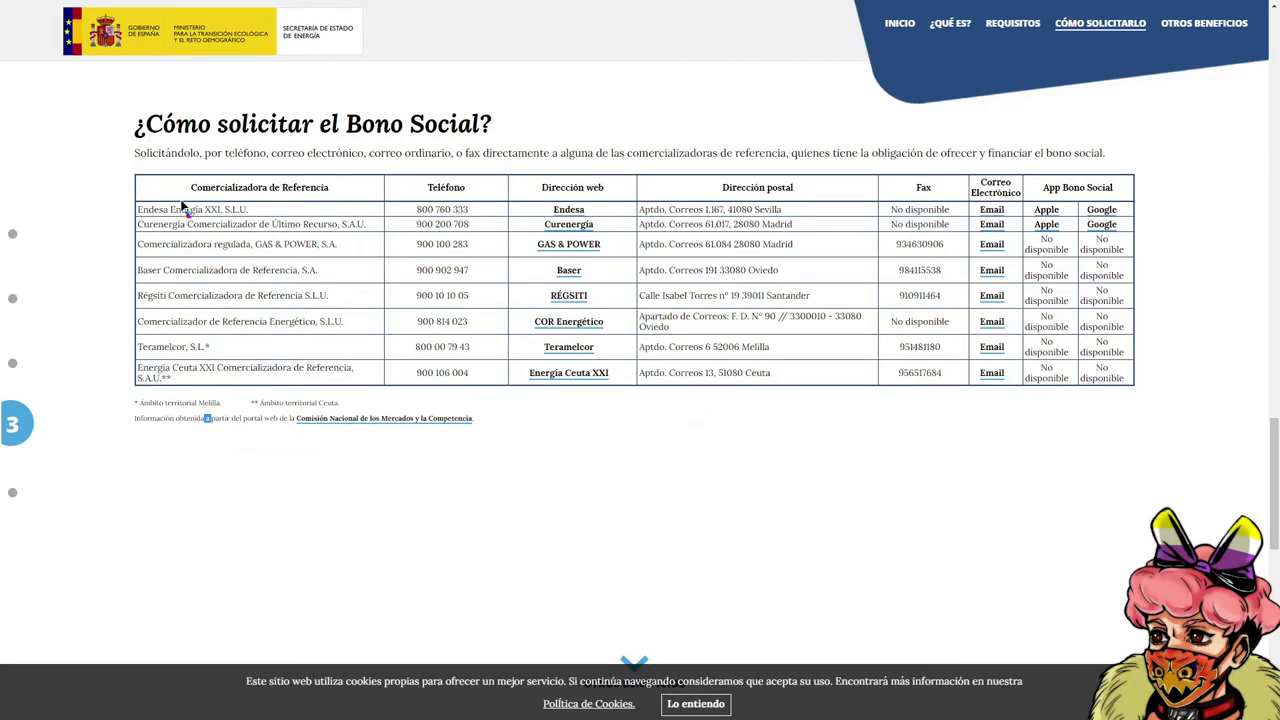
View the active energy invoicing price chart on the e·sios web page and return to the Bono Social page
{"action": "left_click", "coordinate": [288, 524]}
{"action": "key", "text": "ctrl+Tab"}
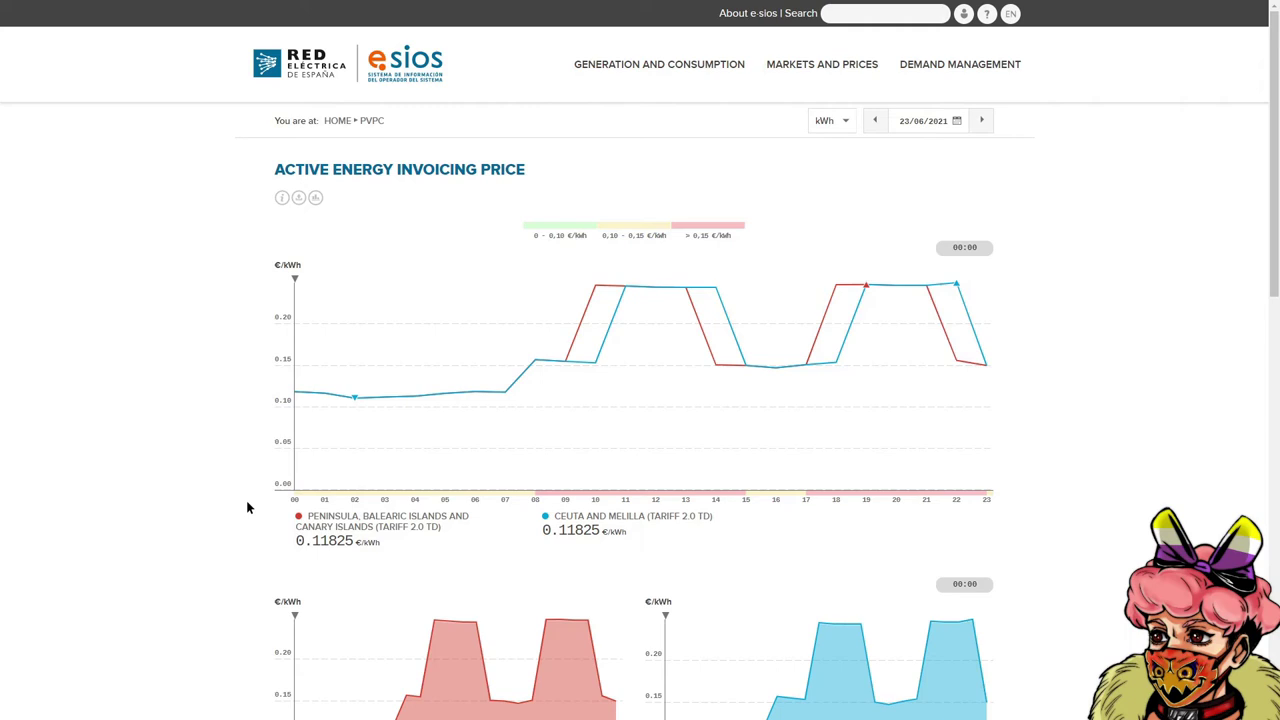
{"action": "key", "text": "ctrl+shift+Tab"}
{"action": "key", "text": "ctrl+Tab"}
{"action": "key", "text": "ctrl+Tab"}
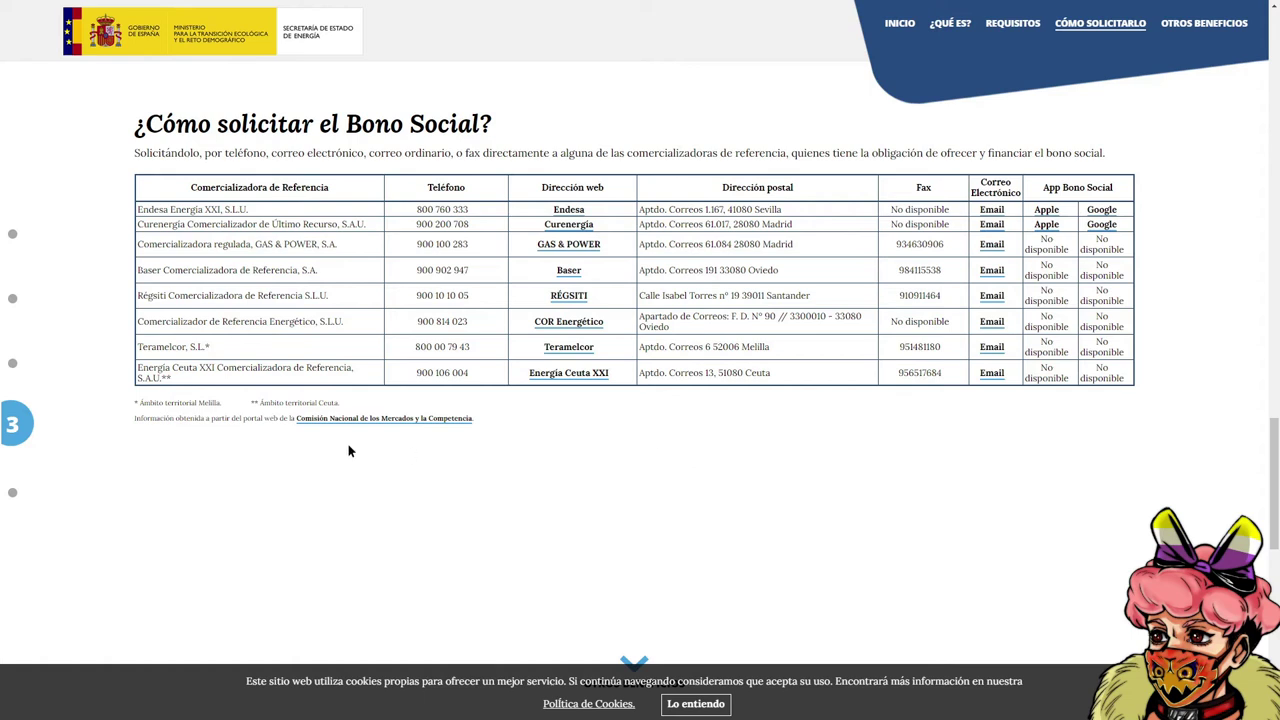
Review the reference suppliers in the Bono Social table, highlighting the rows from Endesa Energía XXI to Comercializador de Referencia Energético
{"action": "triple_click", "coordinate": [168, 346]}
{"action": "left_click", "coordinate": [226, 378]}
{"action": "left_click_drag", "start_coordinate": [344, 322], "coordinate": [138, 209]}
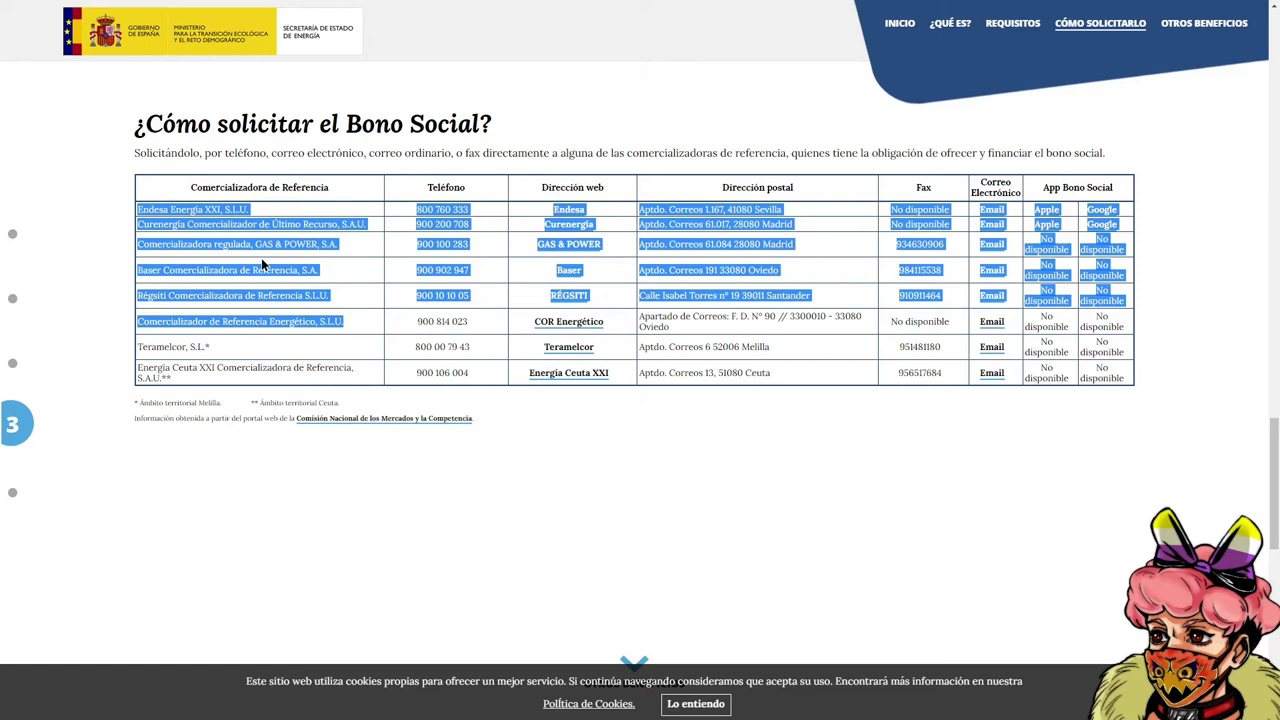
{"action": "left_click", "coordinate": [272, 196]}
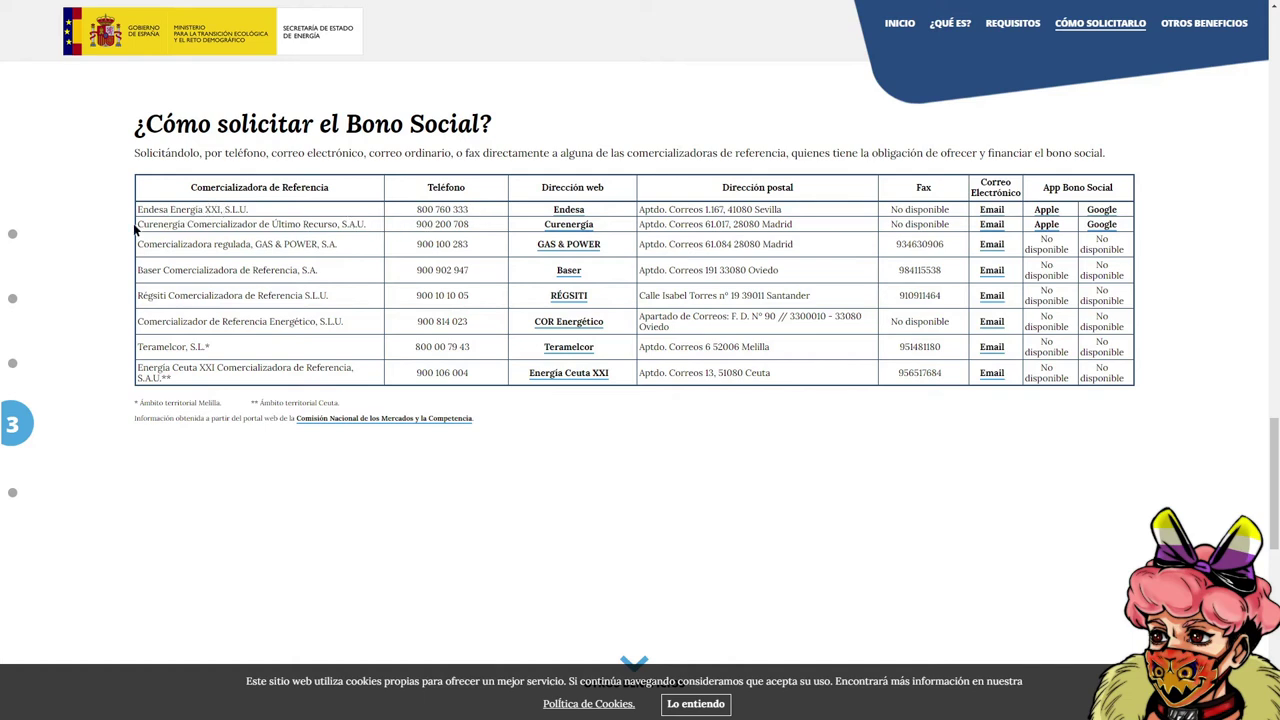
{"action": "left_click_drag", "start_coordinate": [136, 230], "coordinate": [166, 224]}
{"action": "left_click", "coordinate": [183, 225]}
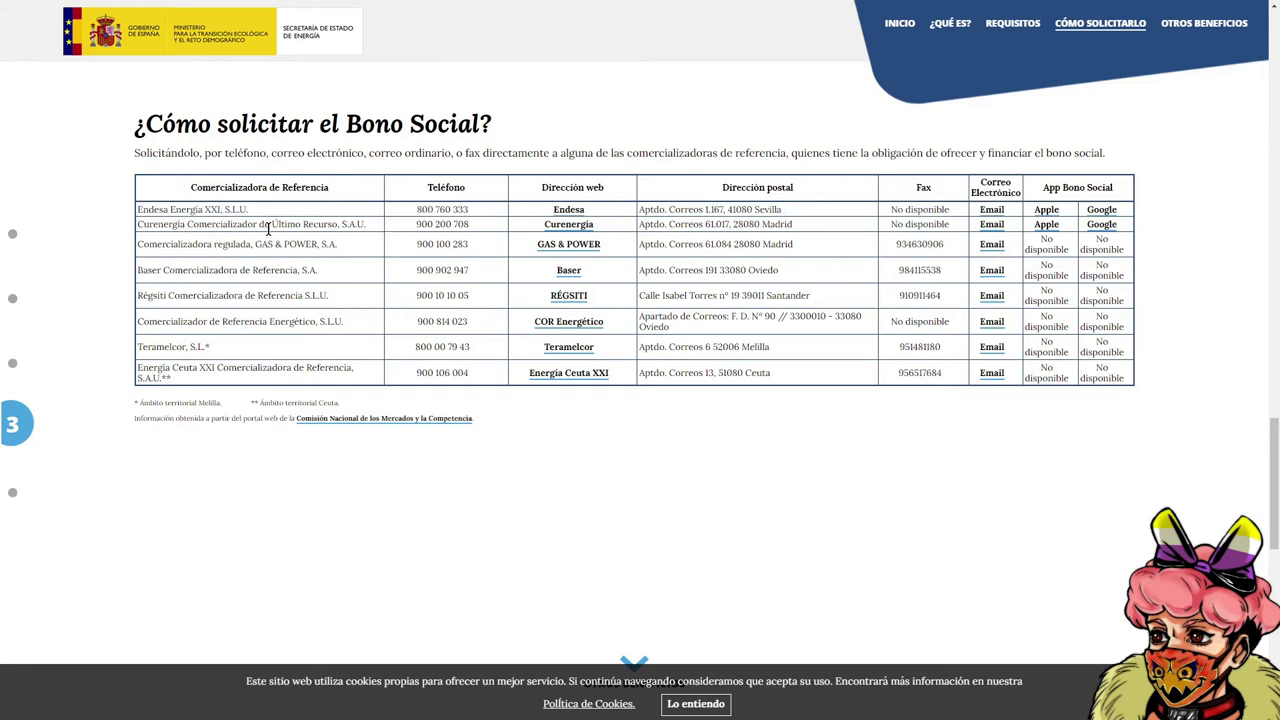